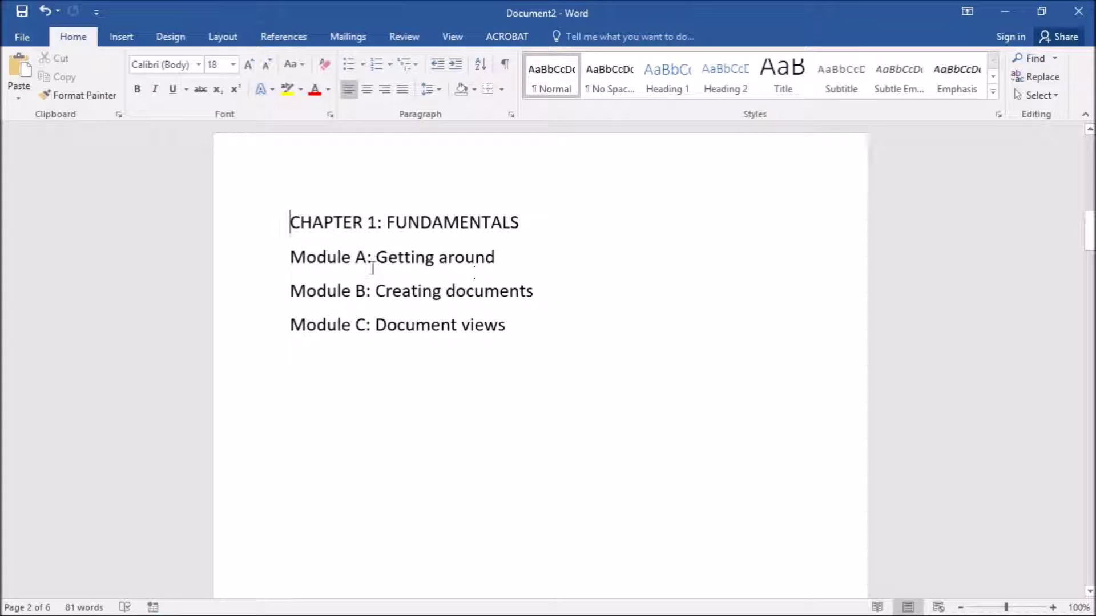
- Apply Heading 1 to the "CHAPTER 1: FUNDAMENTALS" line and Heading 2 to its Module A, B and C lines
drag(290, 222, 530, 223)
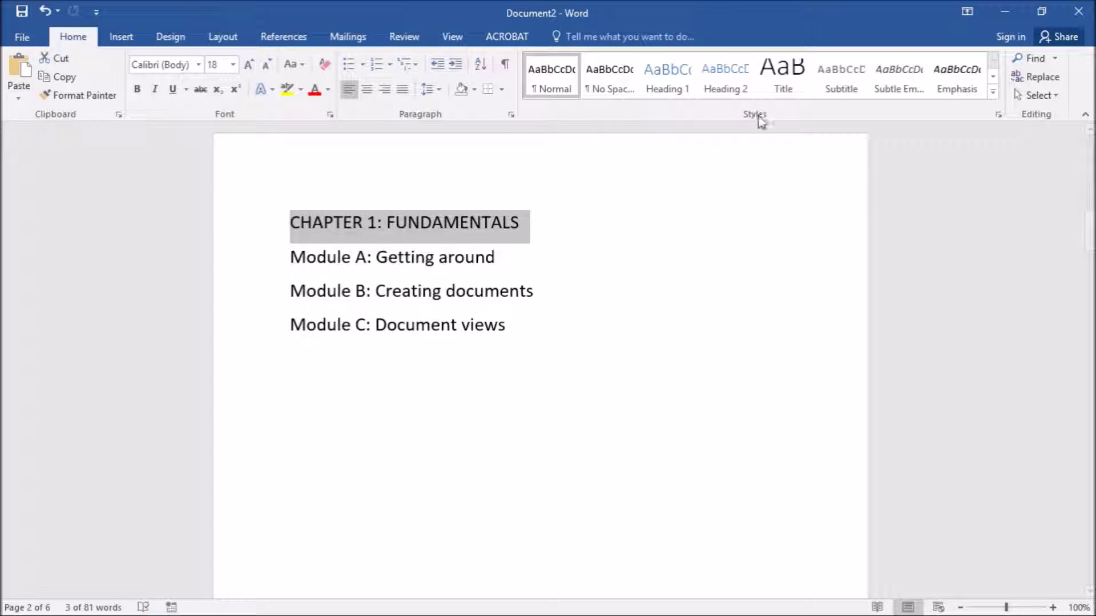
click(666, 89)
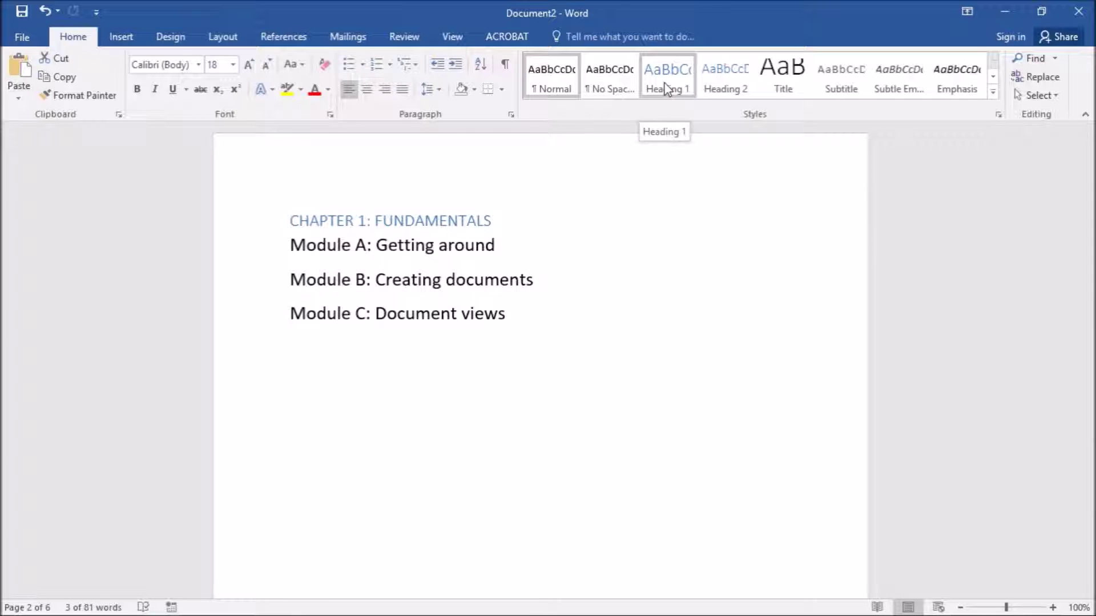
click(666, 89)
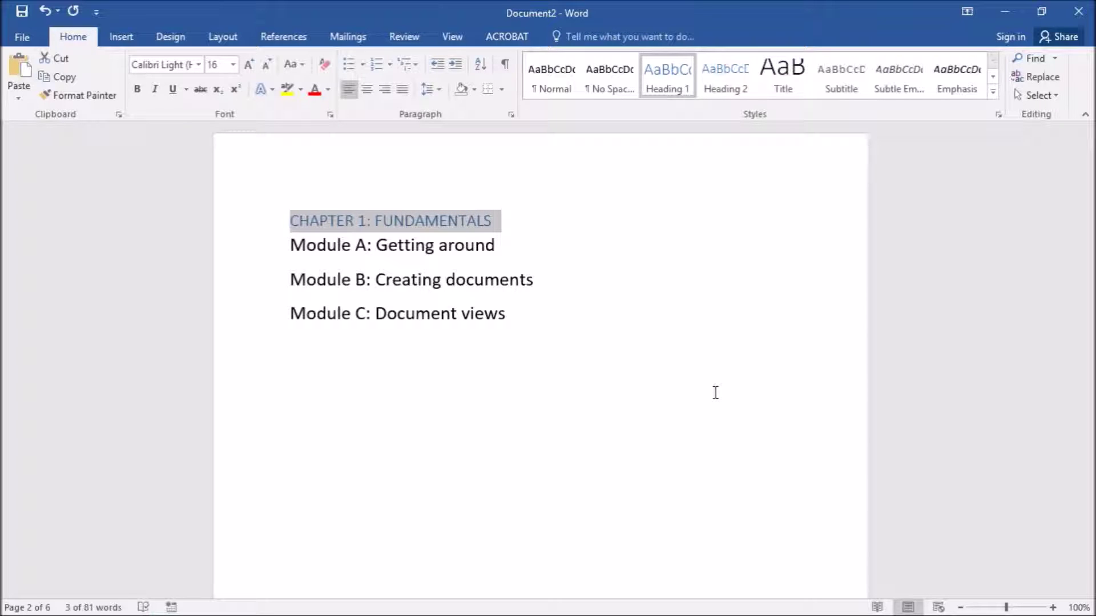
drag(289, 244, 521, 242)
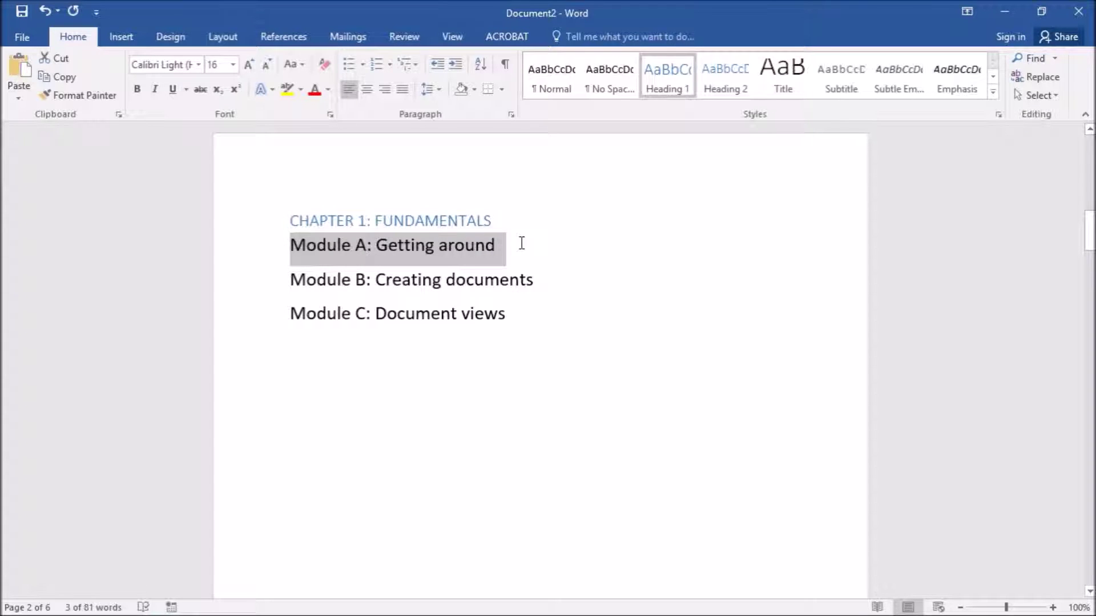
click(725, 87)
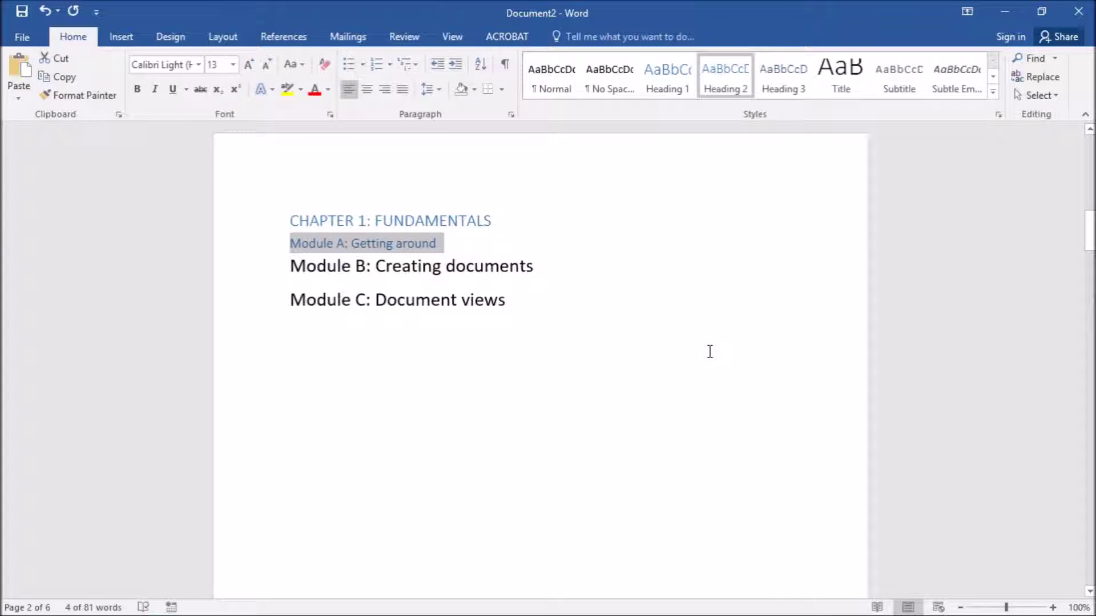
drag(262, 268, 452, 303)
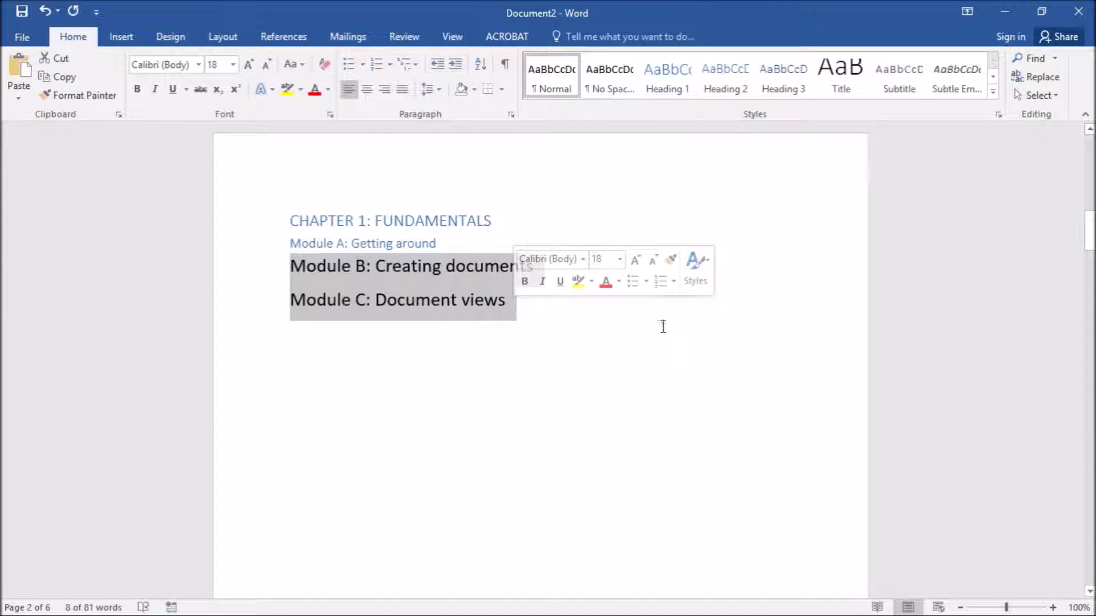
click(721, 77)
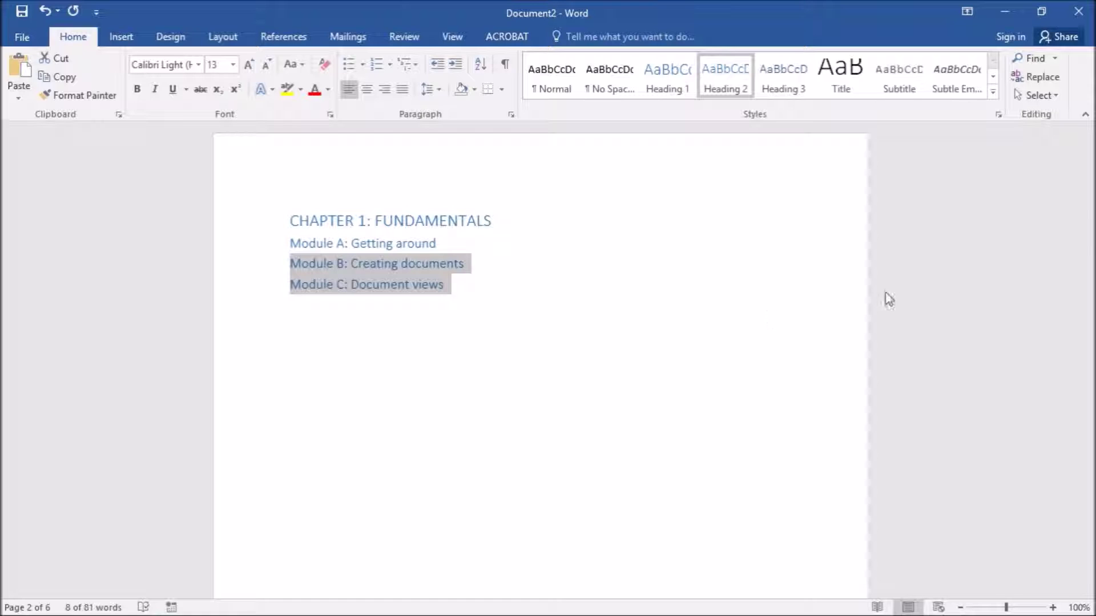
- Apply Heading 1 to "CHAPTER 2: FORMATTING" and Heading 2 to the four module lines beneath it
drag(1089, 257, 1089, 323)
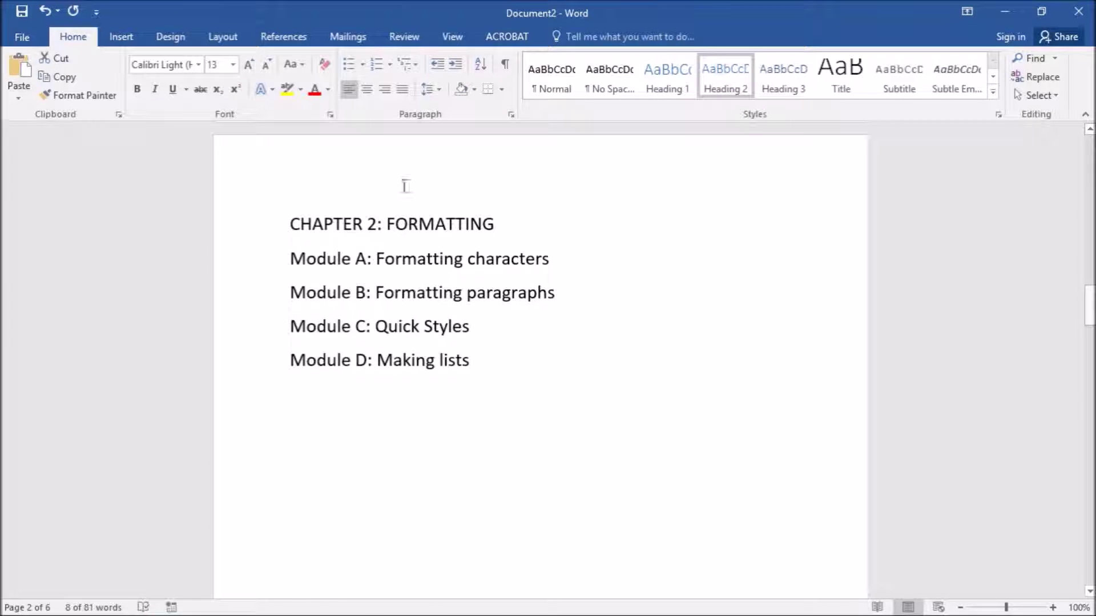
drag(291, 224, 489, 241)
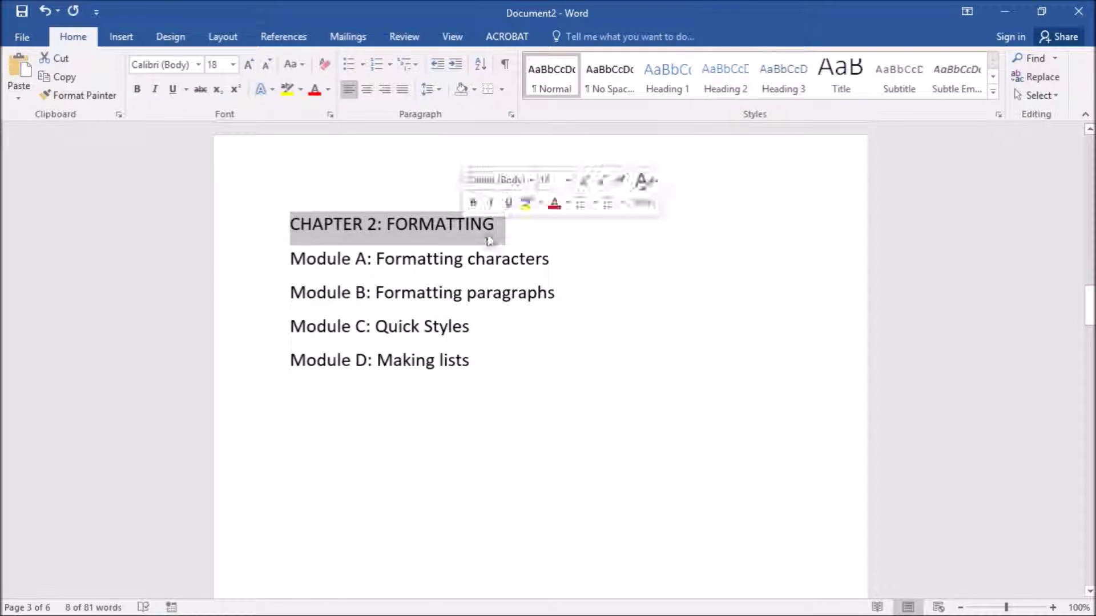
click(667, 87)
drag(288, 248, 481, 347)
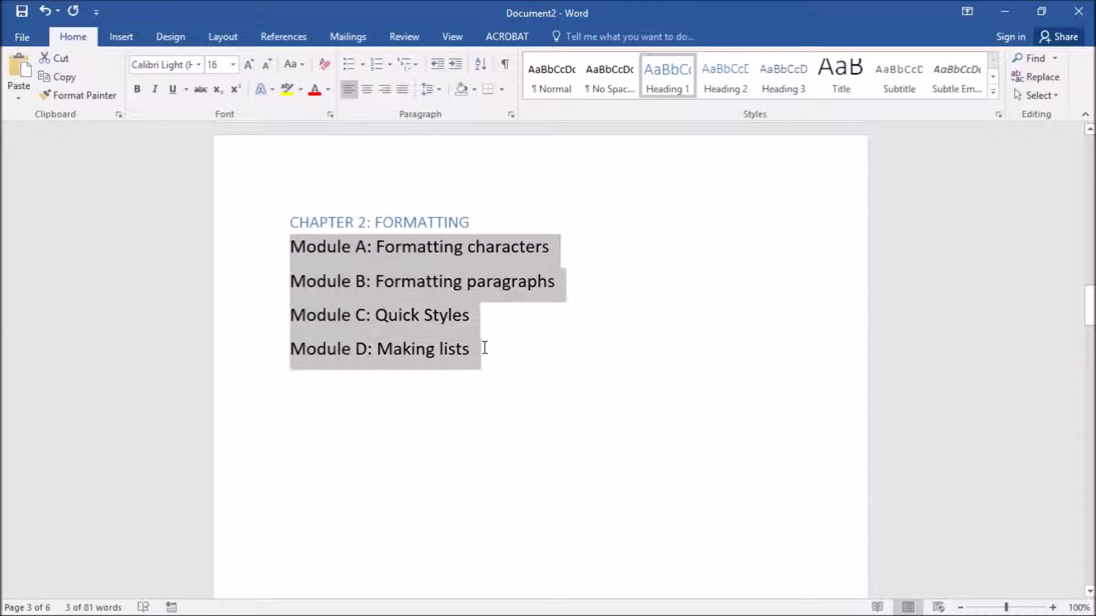
click(724, 87)
- Apply Heading 1 to "CHAPTER 3: DOCUMENT SETUP" and Heading 2 to its Module A through D lines
drag(1091, 320, 1090, 400)
drag(291, 187, 522, 200)
click(669, 86)
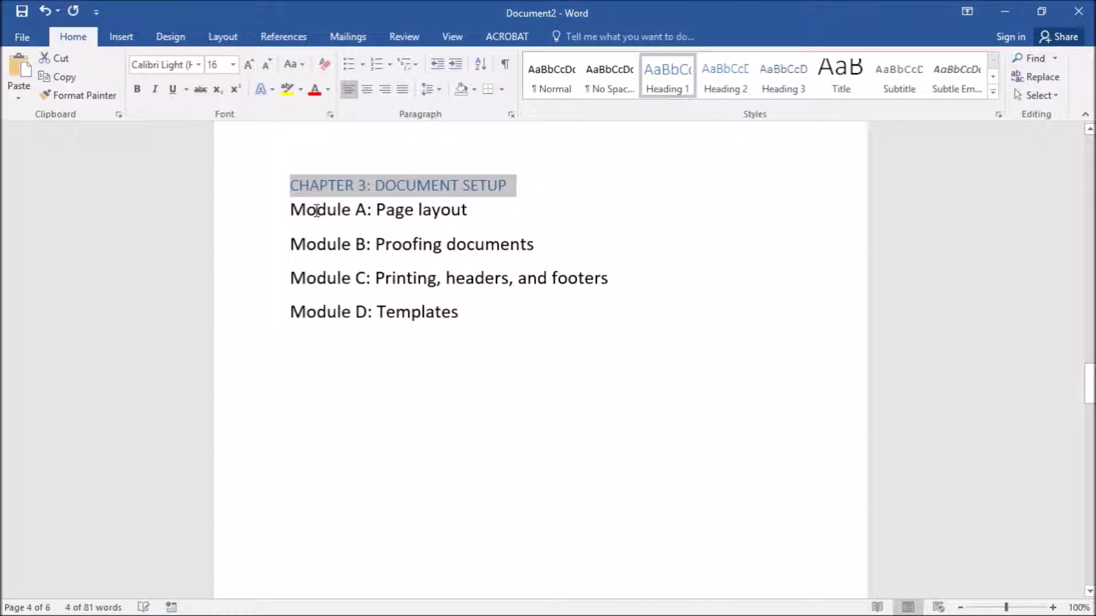
drag(292, 210, 495, 302)
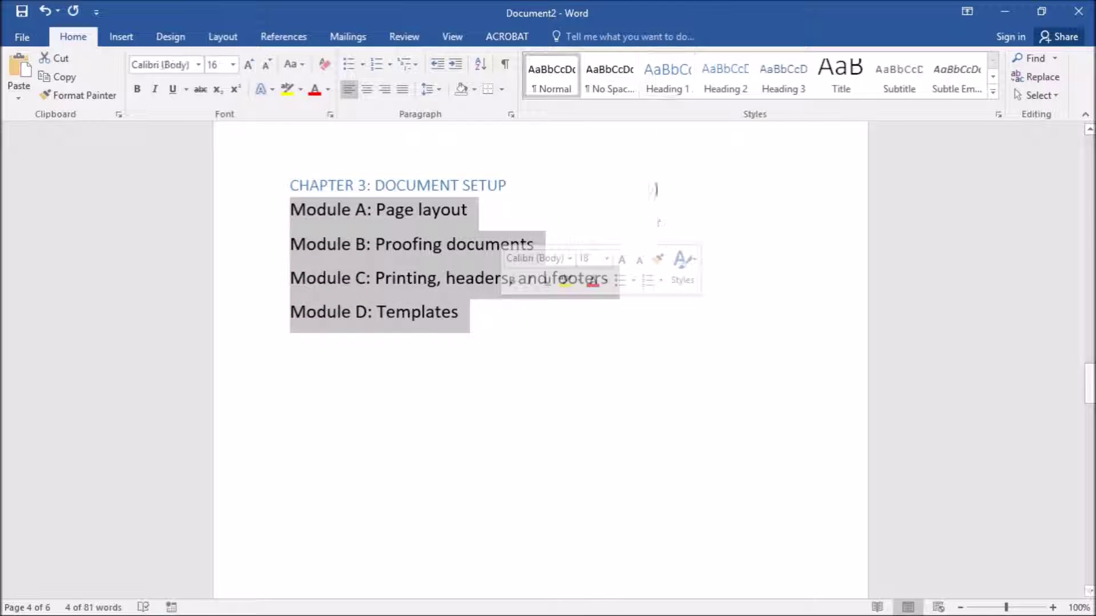
click(725, 86)
- Apply Heading 1 to "CHAPTER 4: GRAPHICS" and Heading 2 to the three module lines beneath it
drag(1090, 384, 1090, 458)
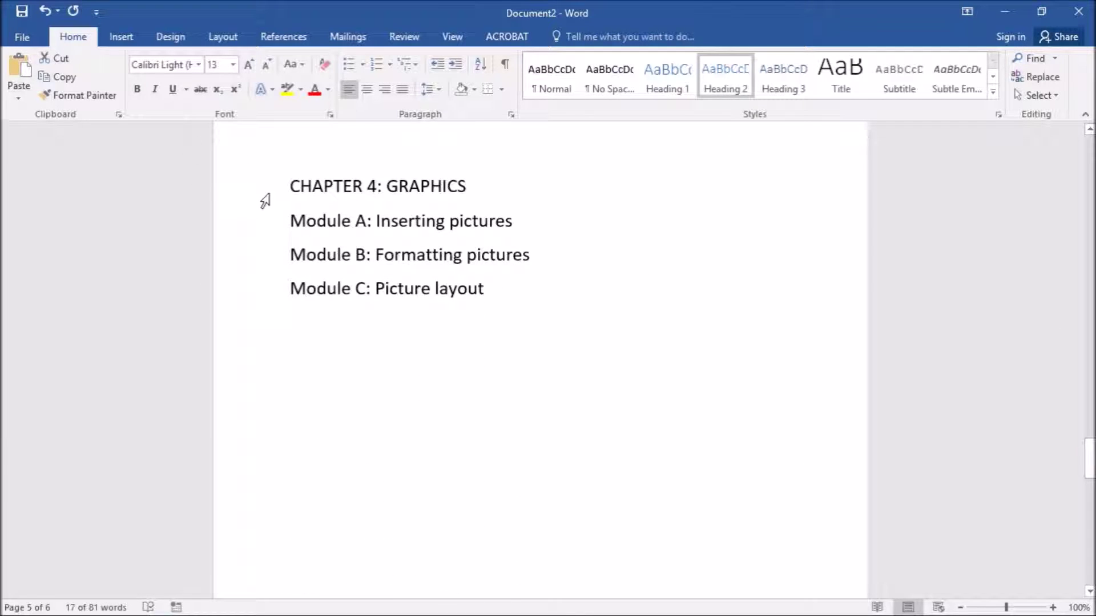
triple_click(298, 187)
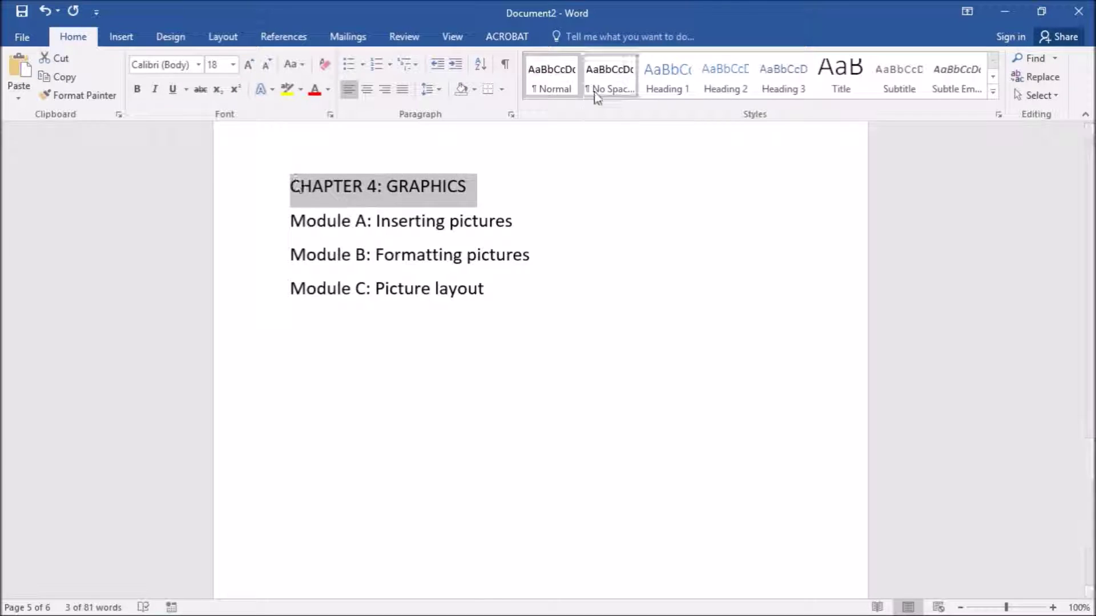
click(669, 87)
drag(291, 208, 484, 278)
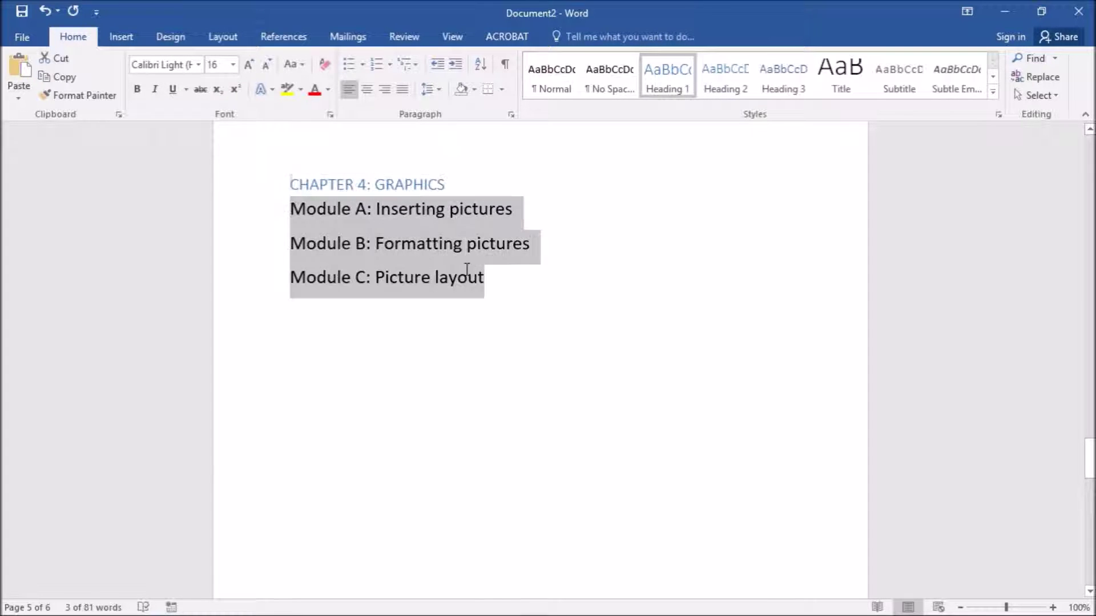
click(726, 86)
- Apply Heading 1 to "CHAPTER 5: TABLES" and Heading 2 to its Module A and B lines
drag(1090, 457, 1090, 541)
scroll(918, 270, up, 3)
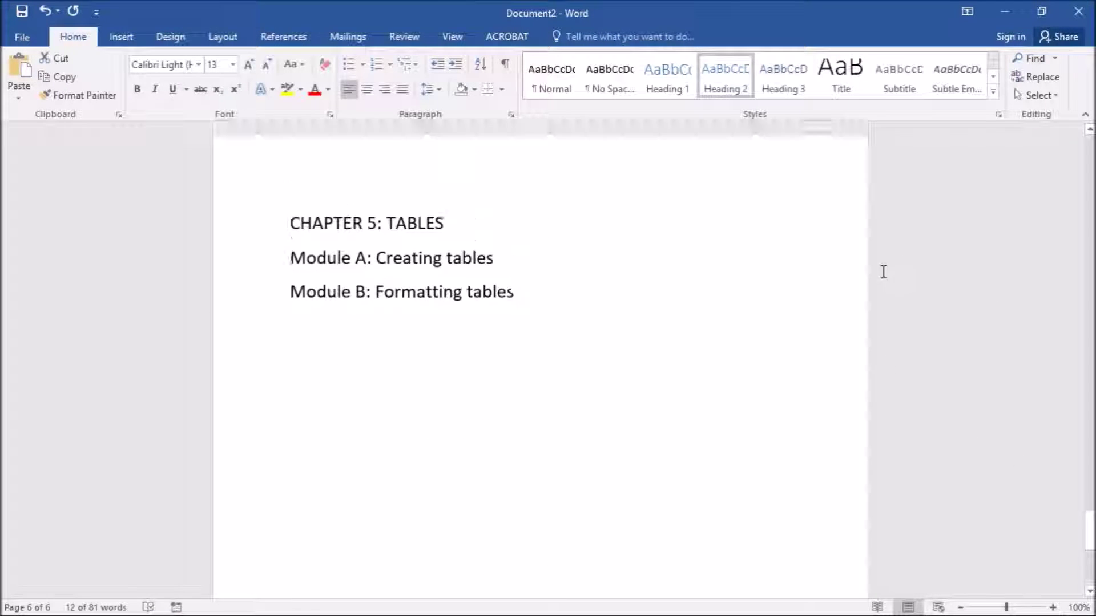
drag(293, 257, 430, 268)
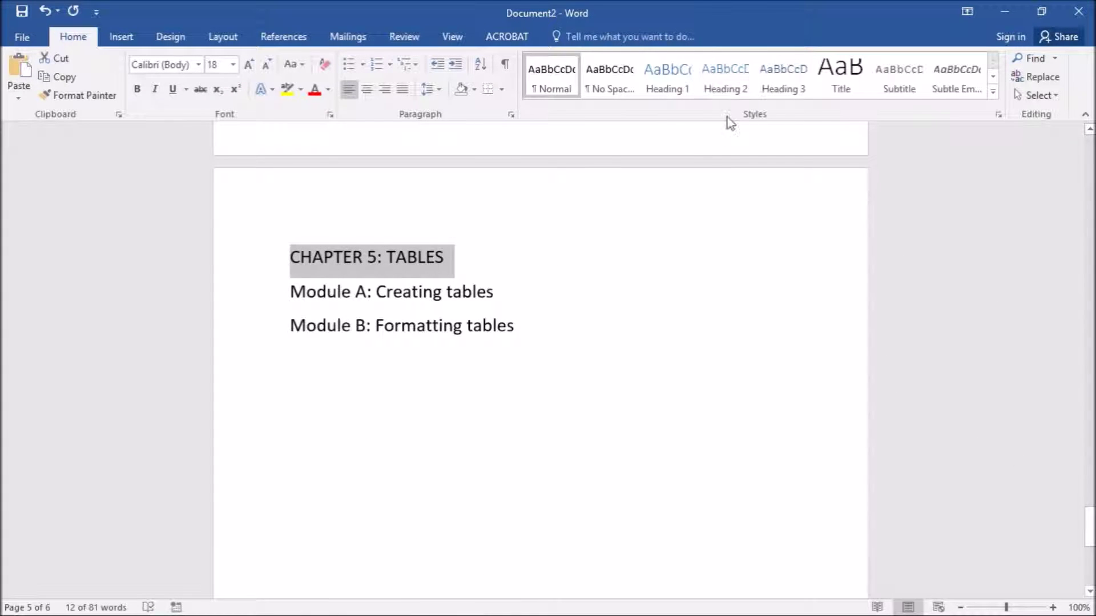
click(668, 74)
drag(292, 279, 522, 319)
click(723, 89)
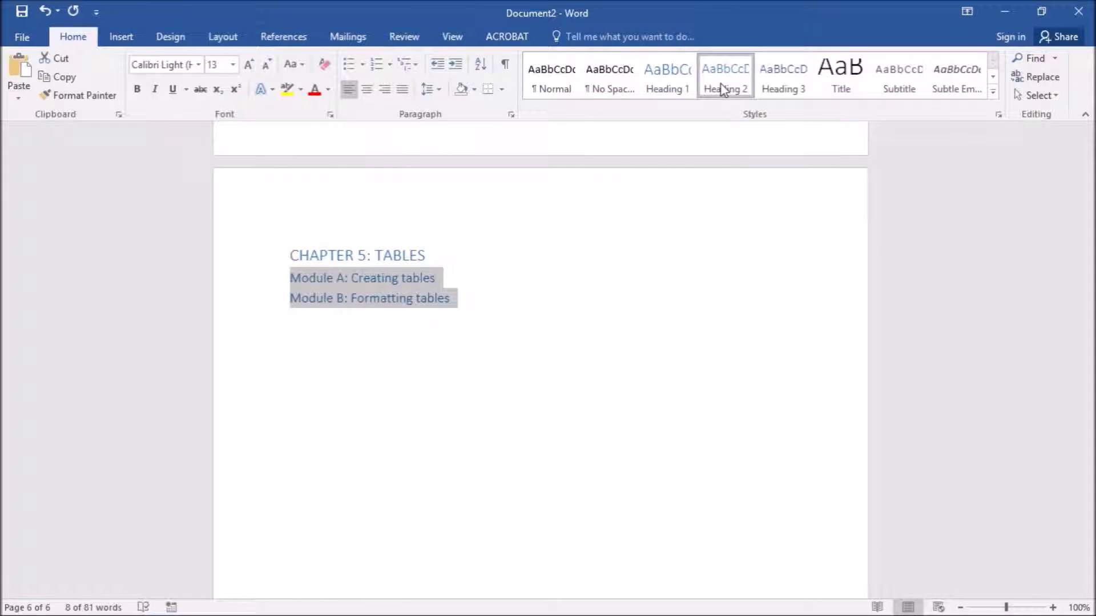
- Insert an Automatic Table 2 table of contents on the blank first page and look over its entries
drag(1087, 522, 1089, 147)
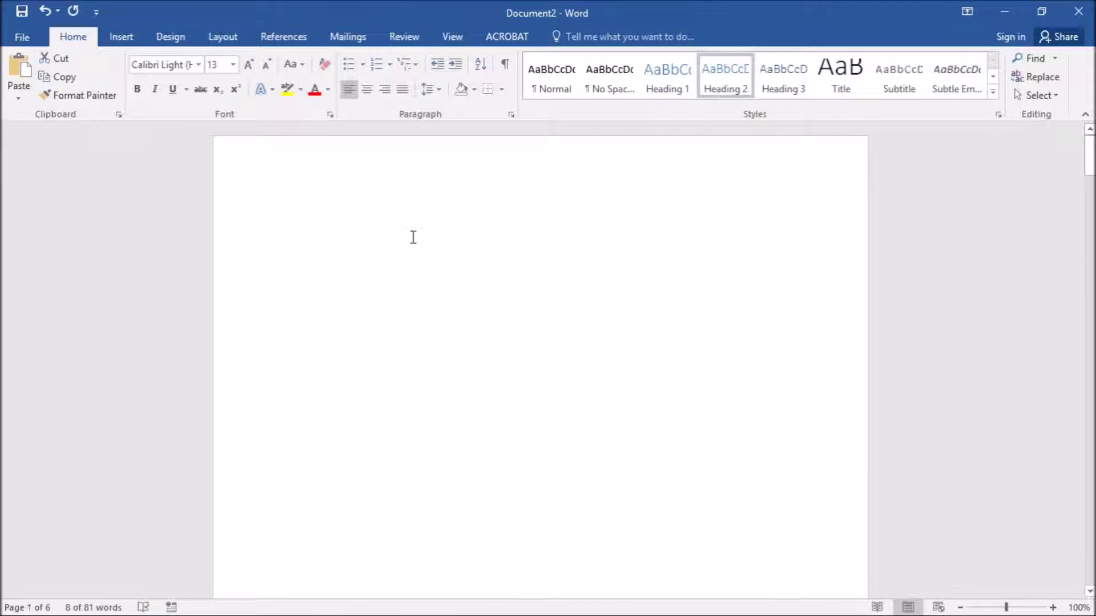
click(287, 194)
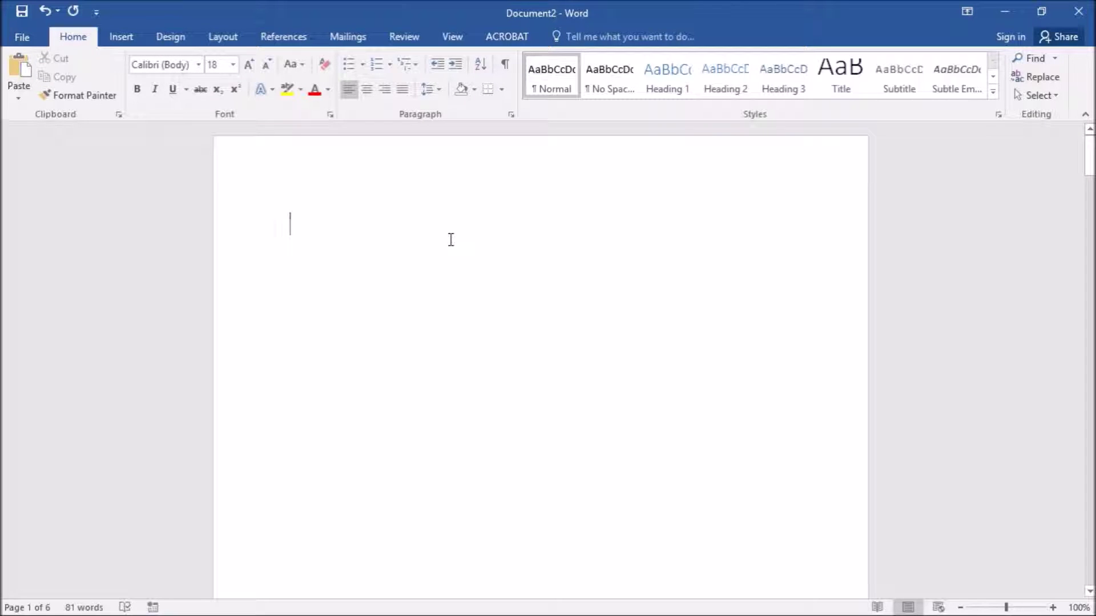
click(284, 38)
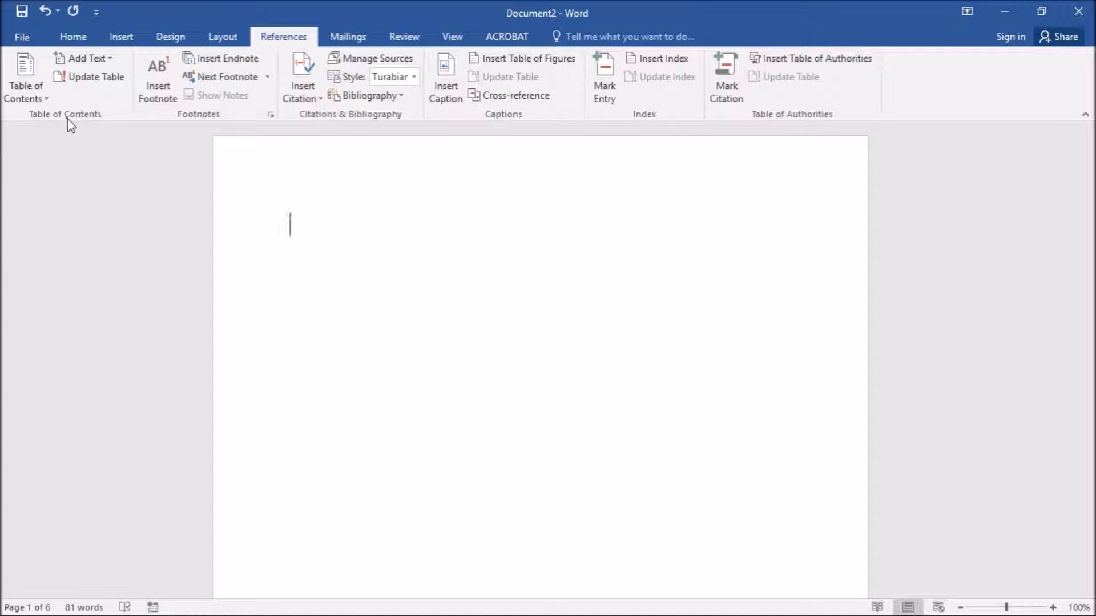
click(26, 82)
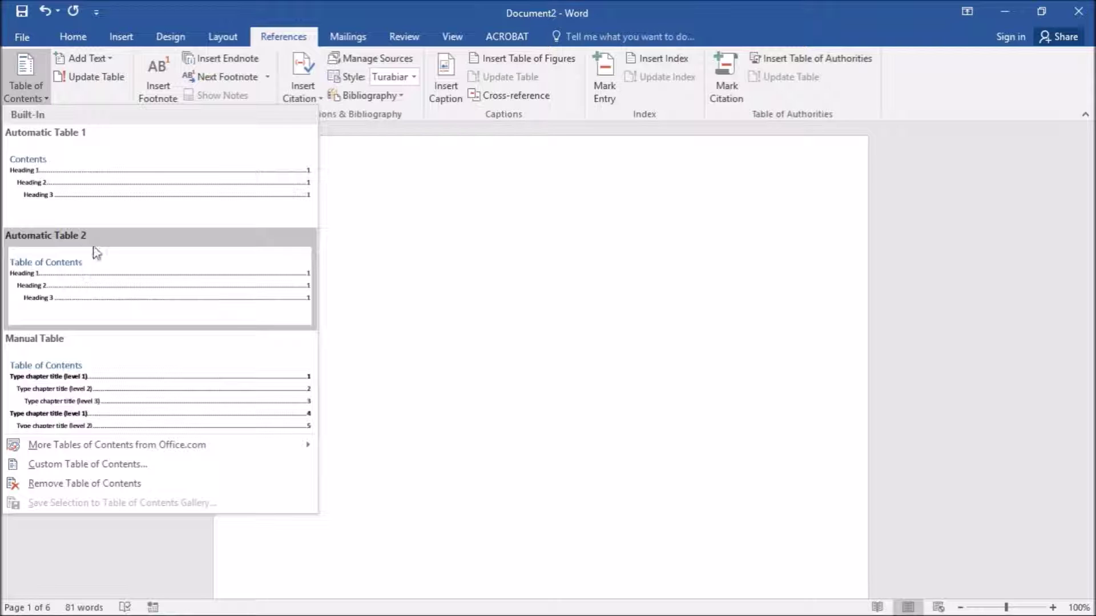
click(89, 275)
scroll(85, 277, down, 2)
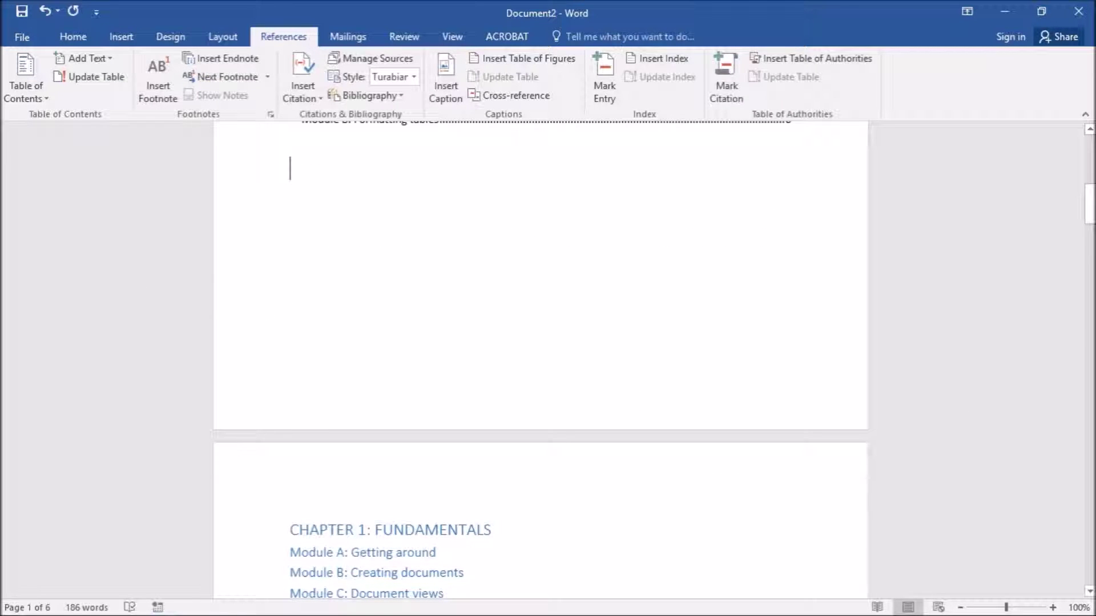
drag(1088, 206, 1085, 158)
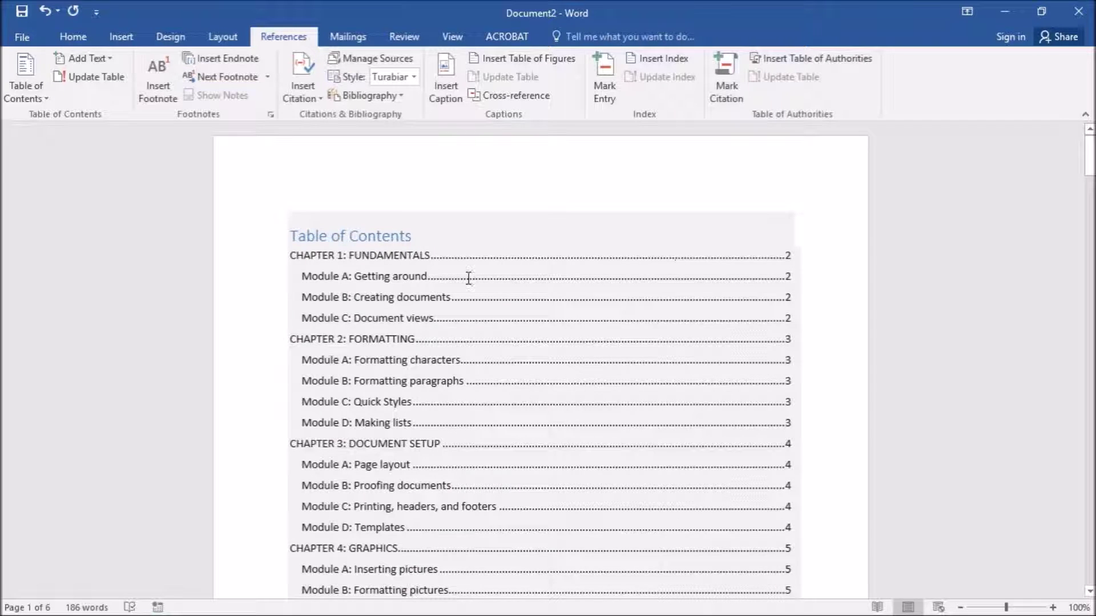
- Update the entire table of contents and change its built-in format to Automatic Table 1
click(467, 278)
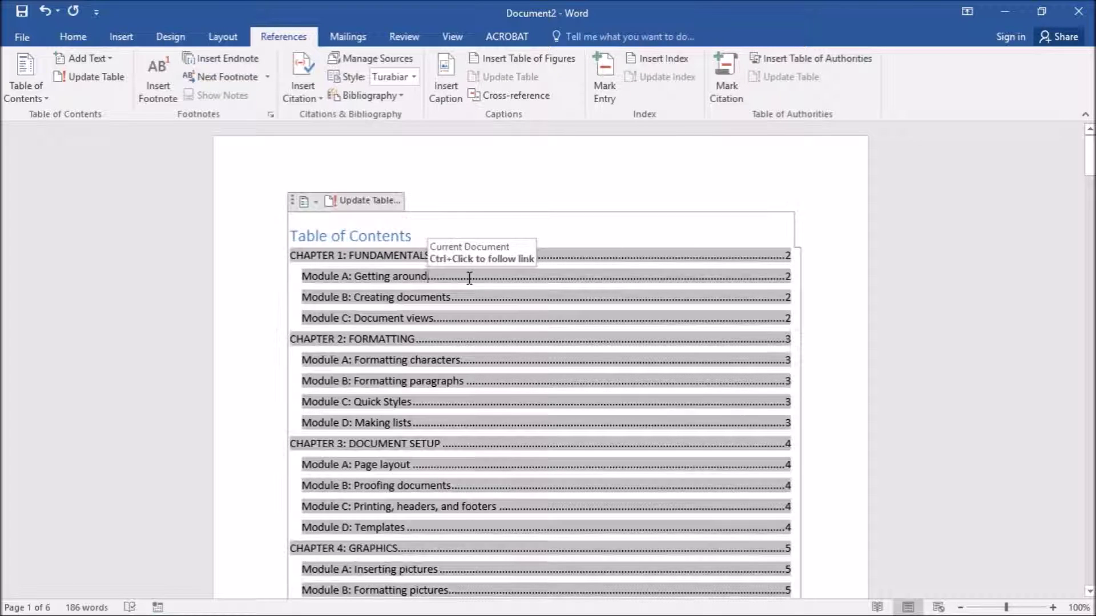
click(364, 203)
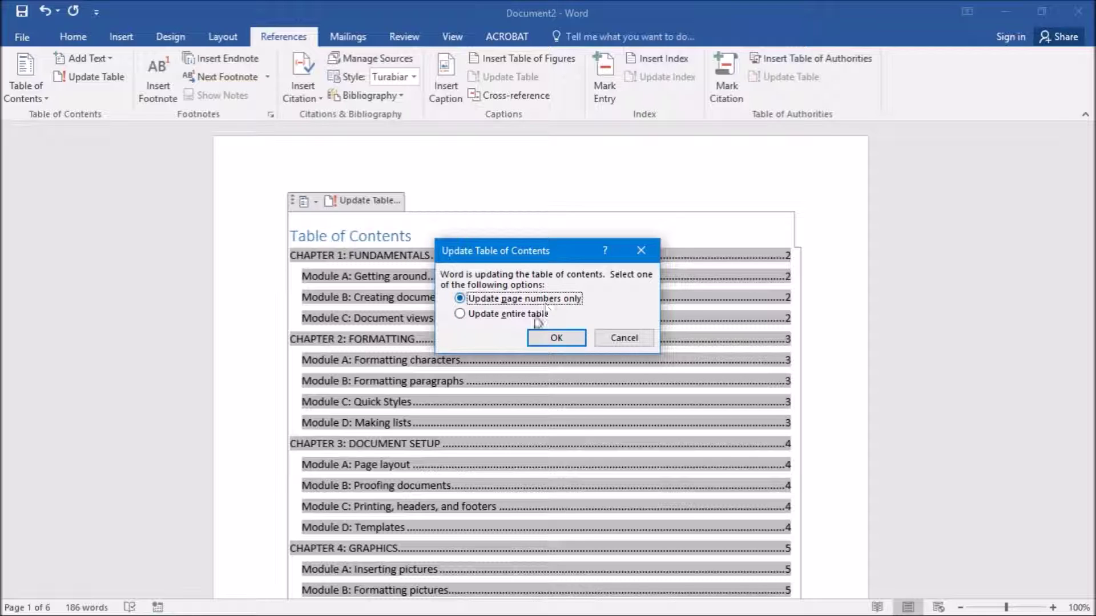
click(502, 316)
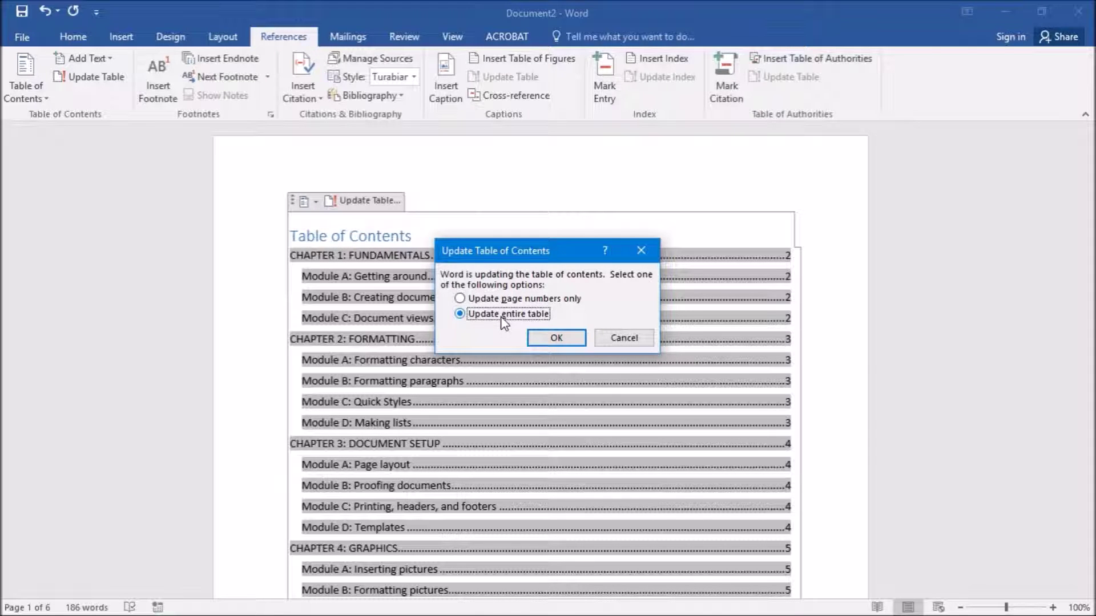
click(556, 338)
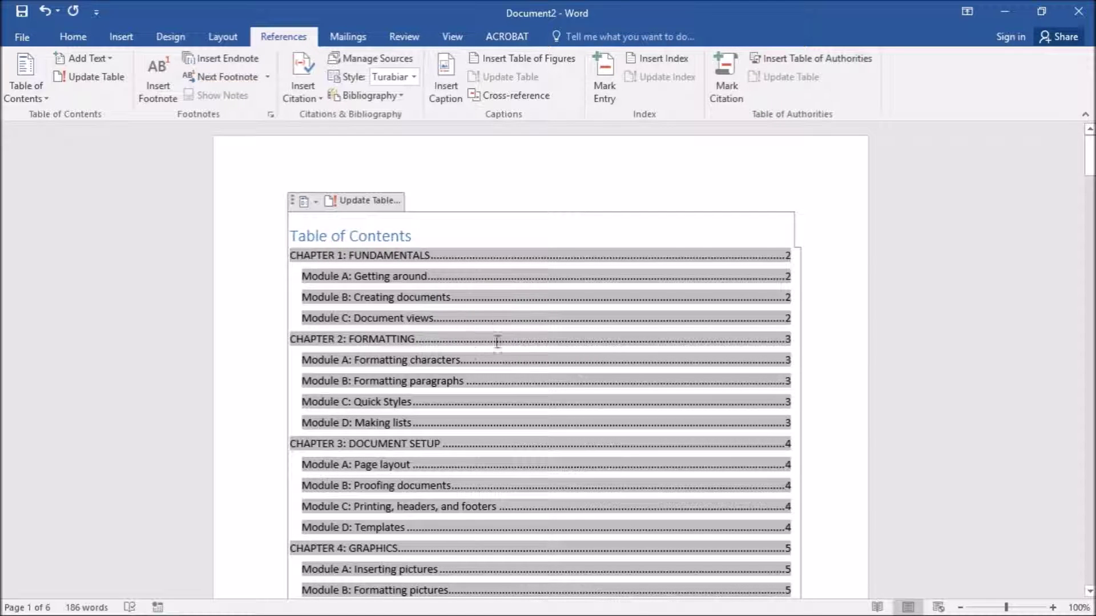
click(310, 204)
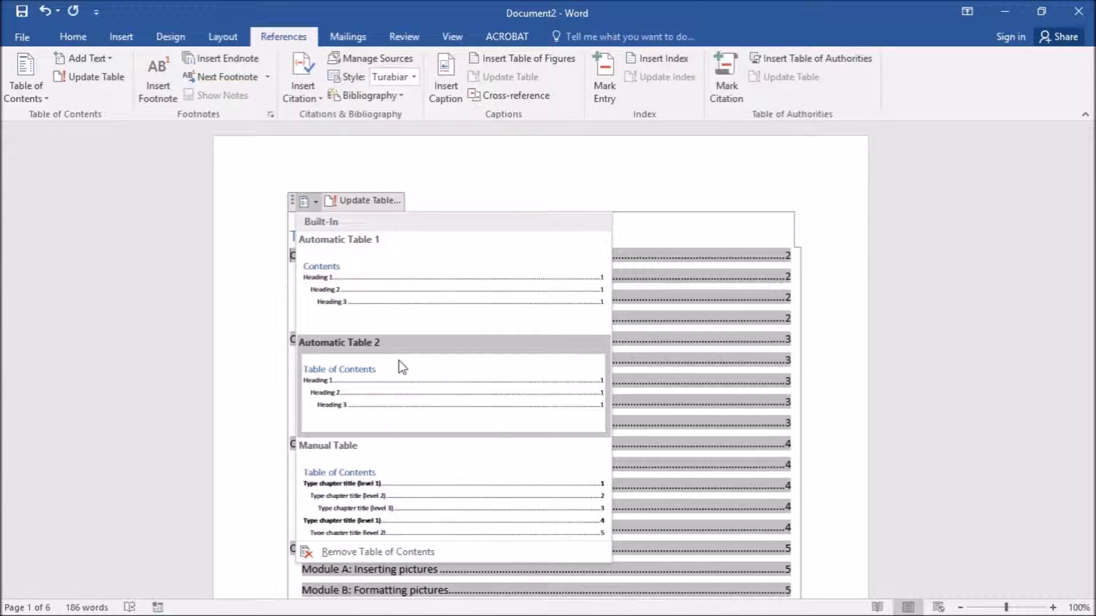
click(411, 302)
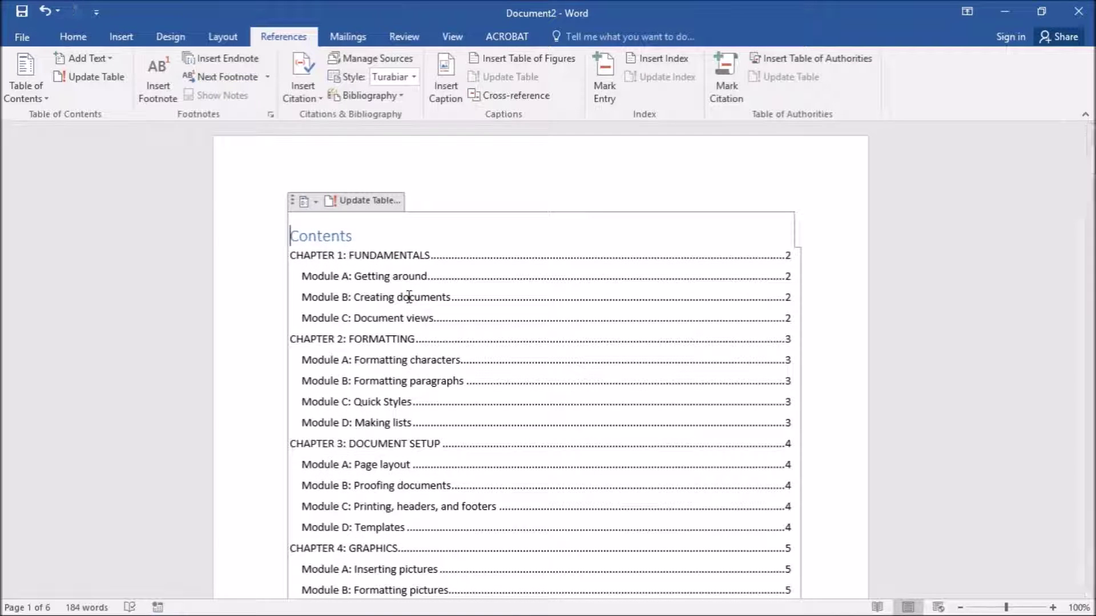